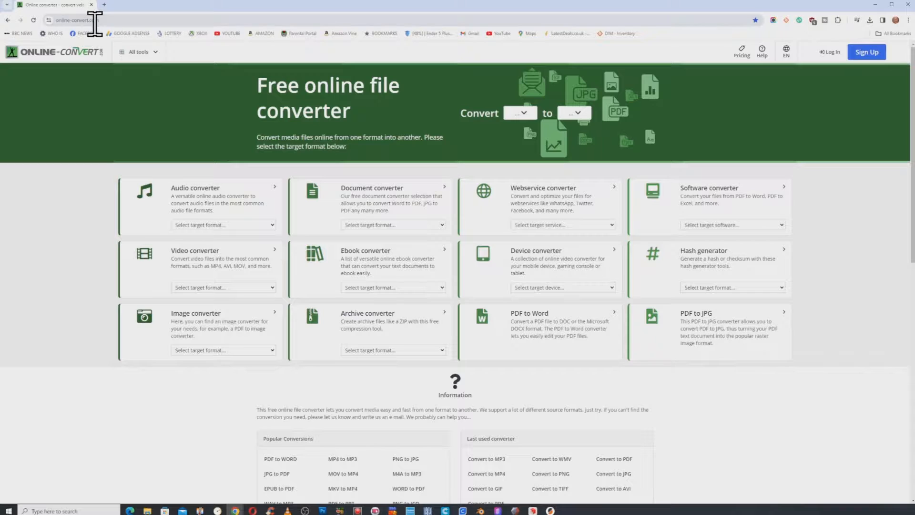
Open the image-to-SVG converter on online-convert.com and upload HappyNewYear2.jpg from the Happy New Year folder.
left_click(99, 20)
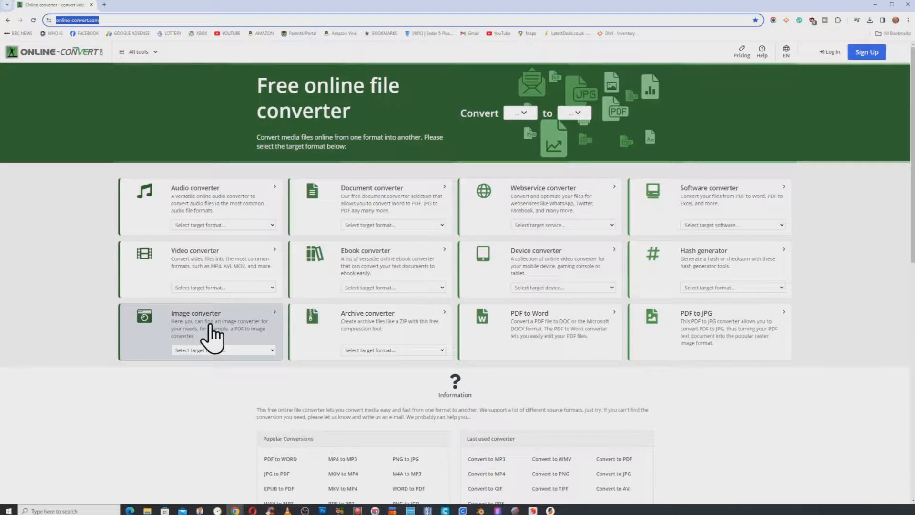
left_click(273, 351)
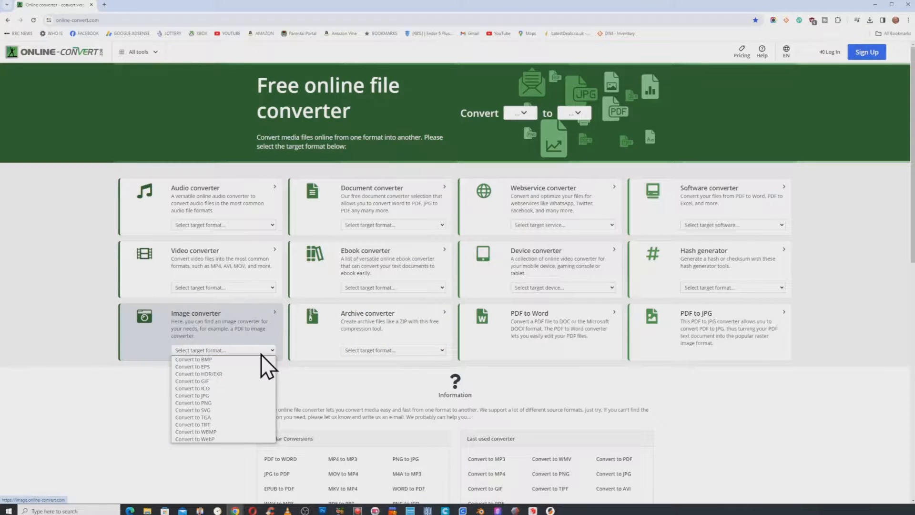
left_click(213, 410)
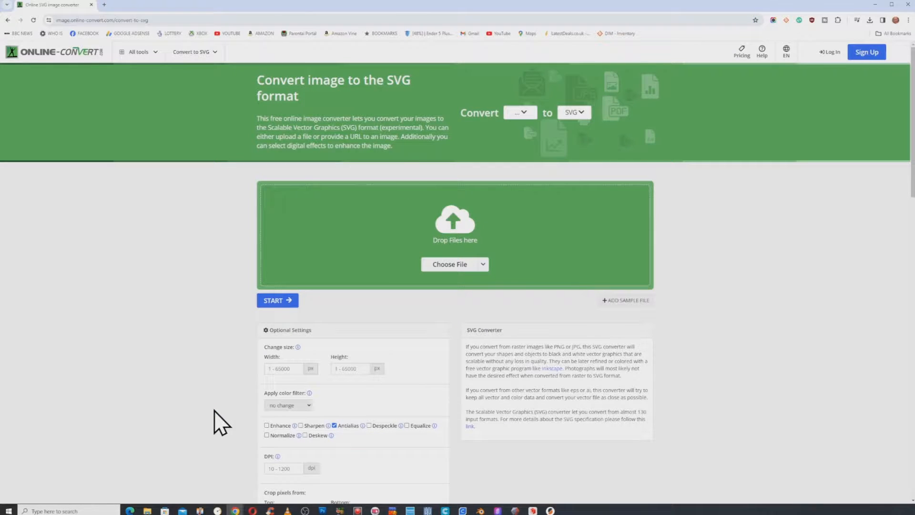
left_click(444, 265)
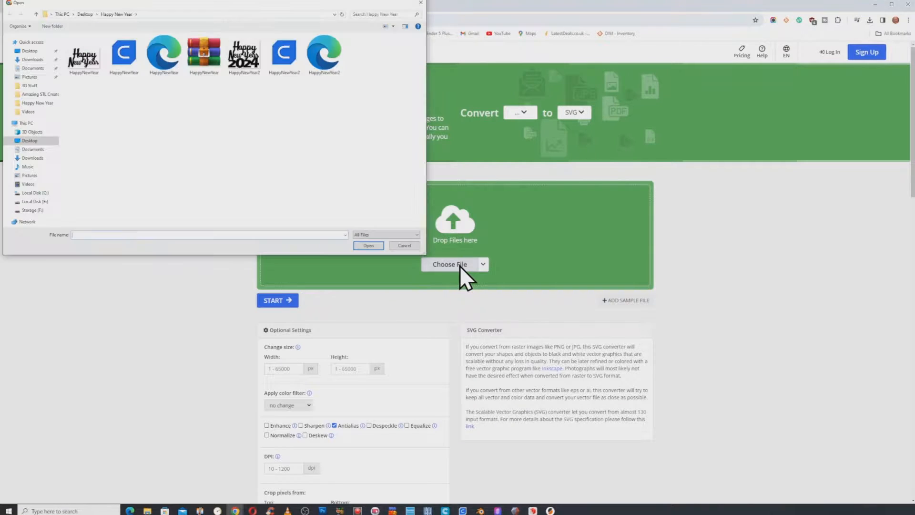
double_click(243, 57)
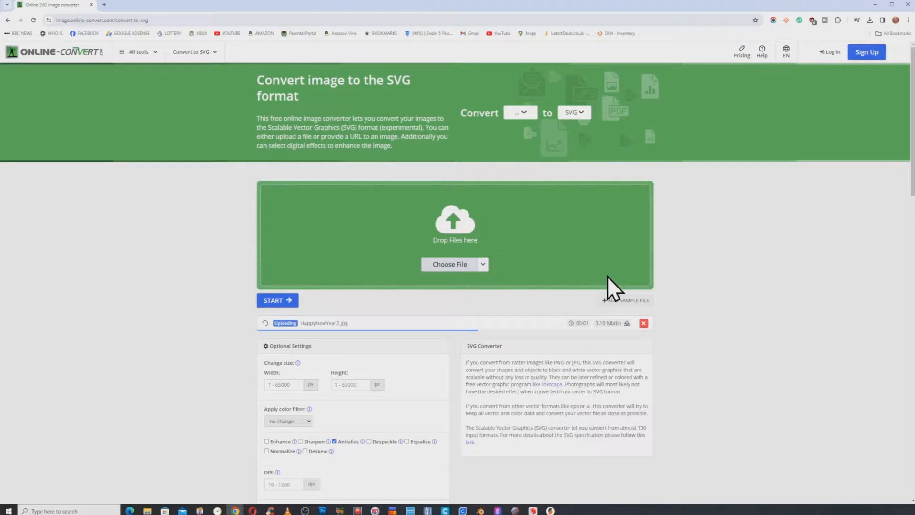
Enable the Sharpen option, convert the uploaded image to SVG and download the converted file.
left_click(301, 442)
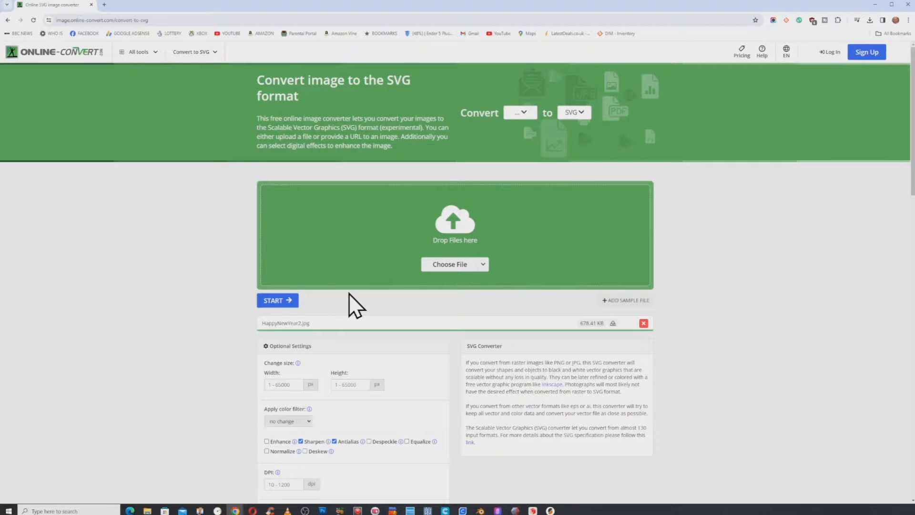
left_click(278, 301)
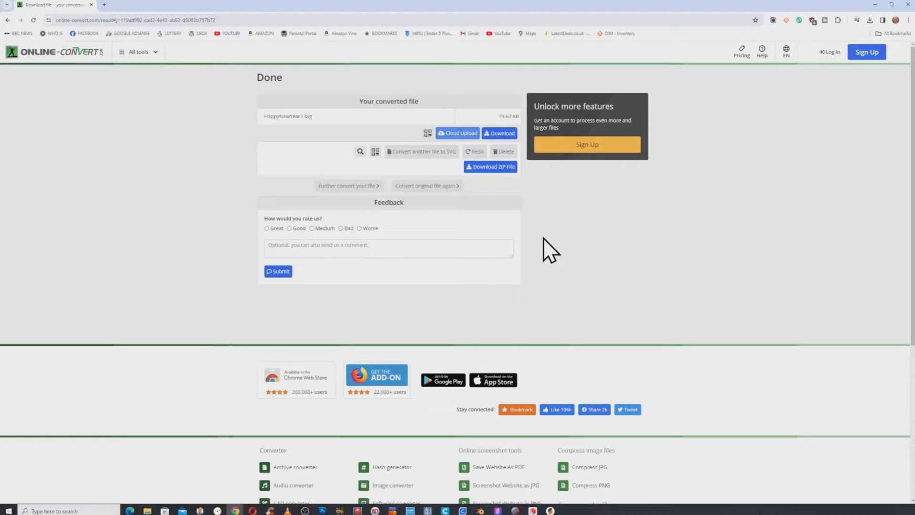
left_click(499, 135)
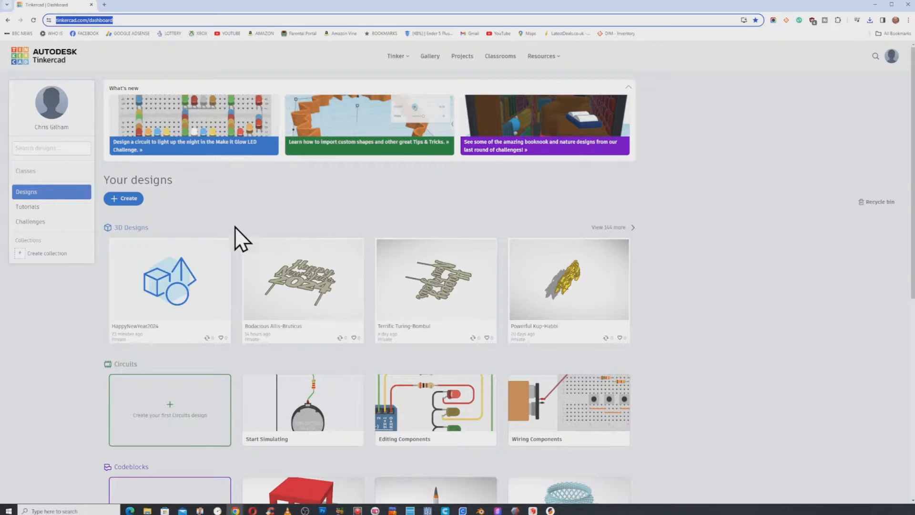
Create a new 3D design in Tinkercad and choose HappyNewYear2.svg as the file to import.
left_click(121, 198)
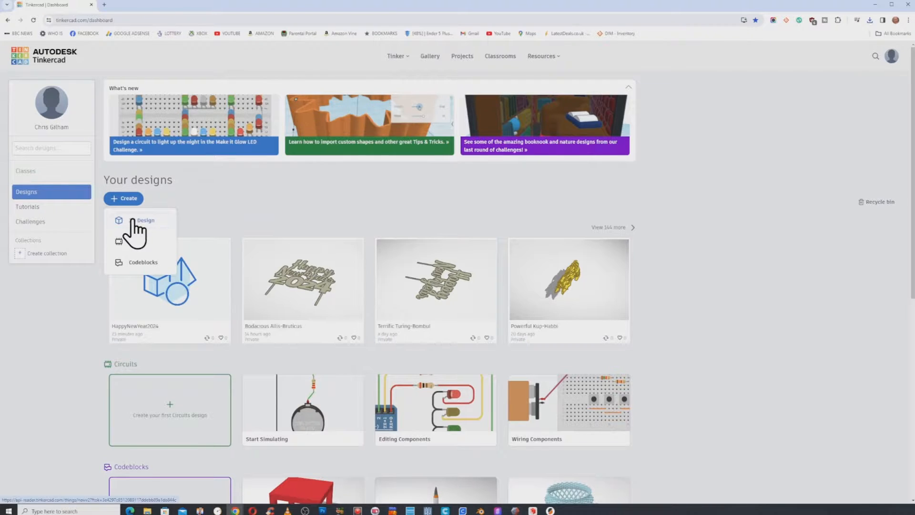
left_click(134, 221)
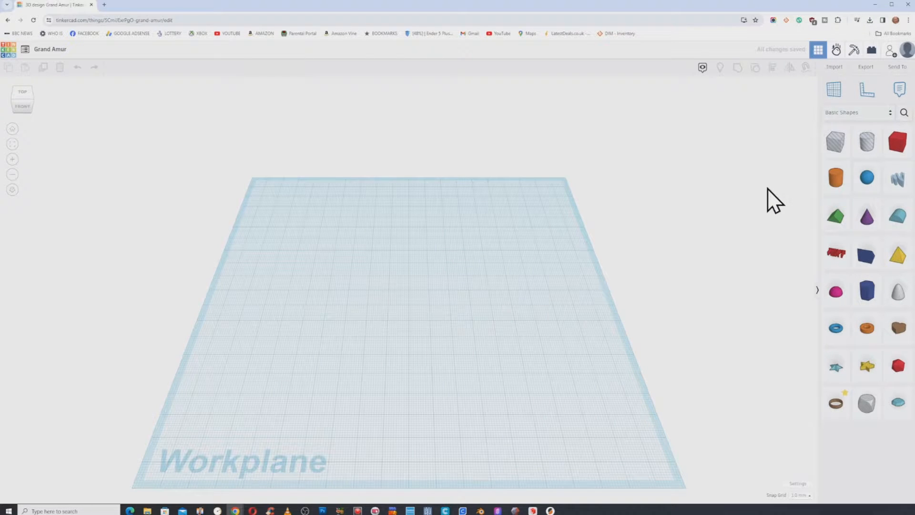
left_click(833, 72)
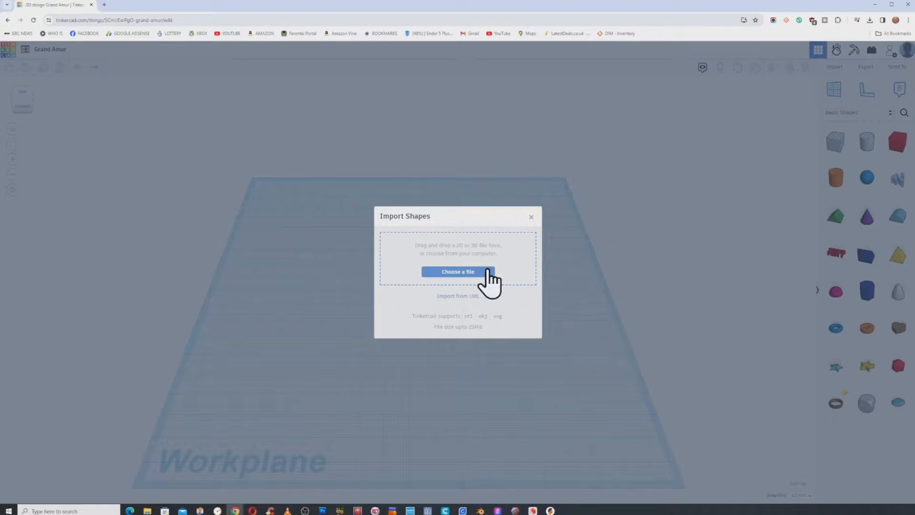
left_click(459, 271)
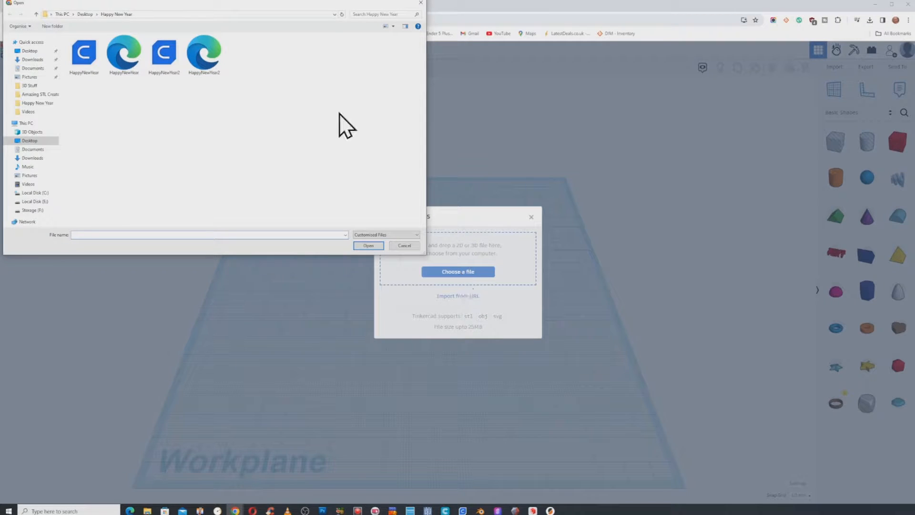
double_click(204, 55)
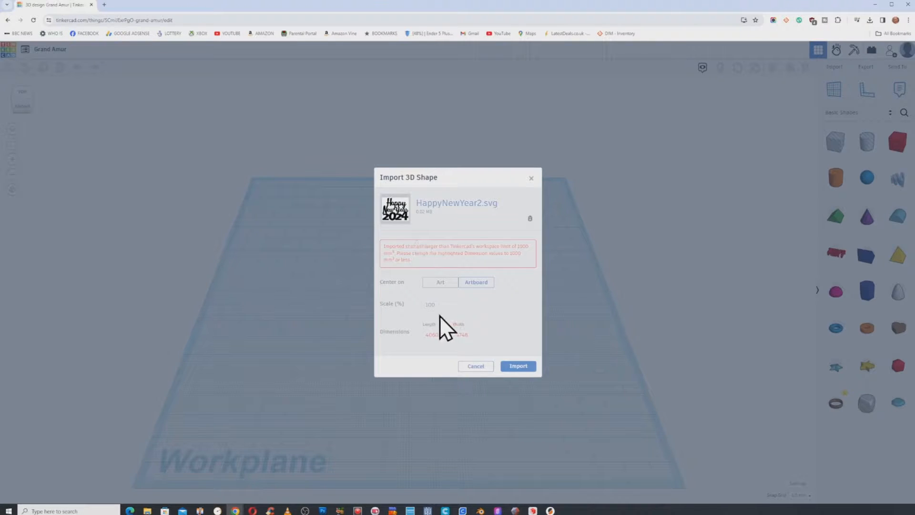
Set the import scale to 20% and import the HappyNewYear2.svg artwork onto the workplane.
left_click(439, 303)
double_click(439, 302)
type("20")
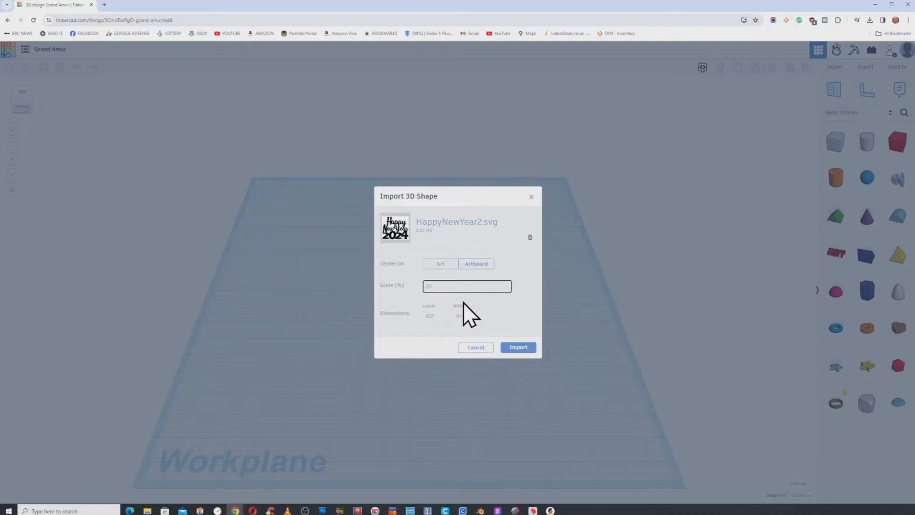
left_click(516, 347)
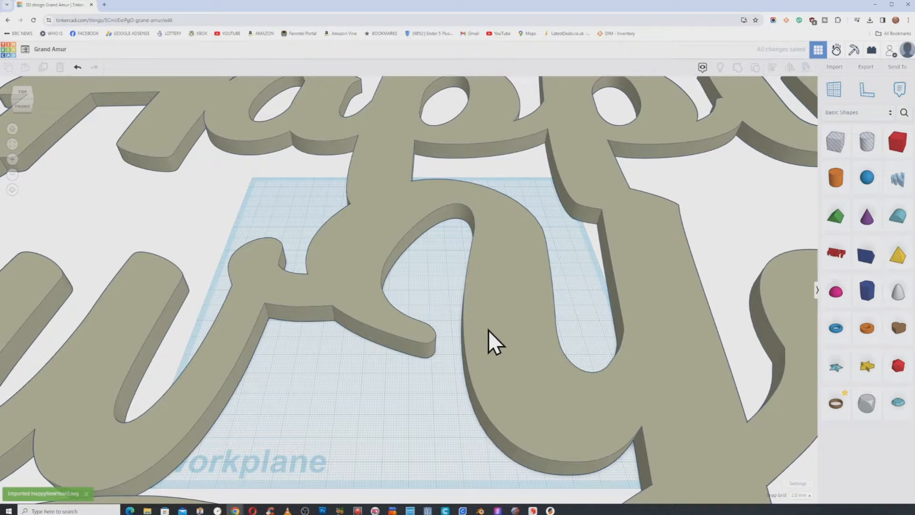
Shrink the imported lettering proportionally to about 133 by 113 mm and move it onto the upper middle of the workplane.
scroll(488, 329, "down", 4)
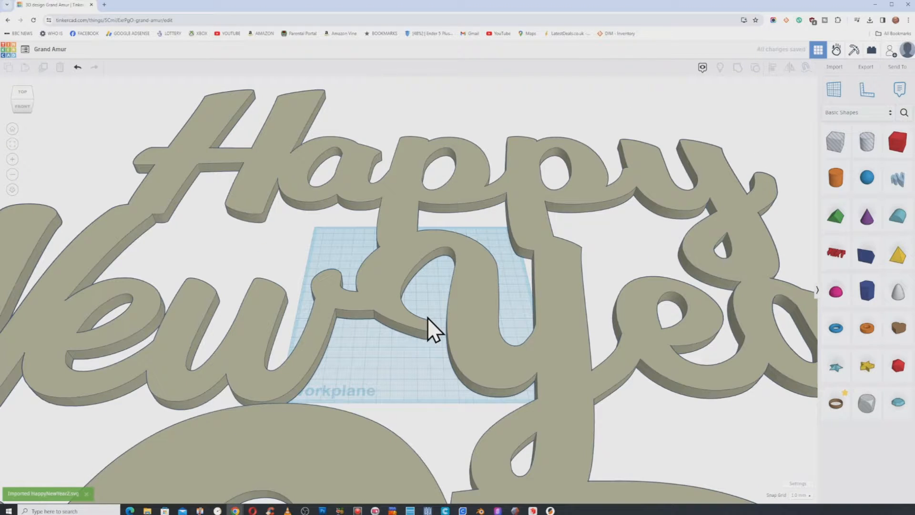
scroll(427, 318, "down", 3)
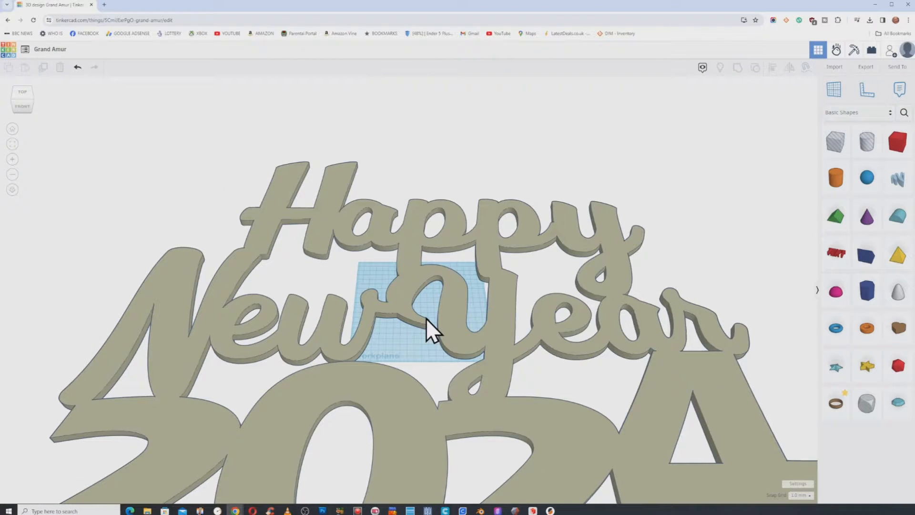
scroll(427, 318, "down", 3)
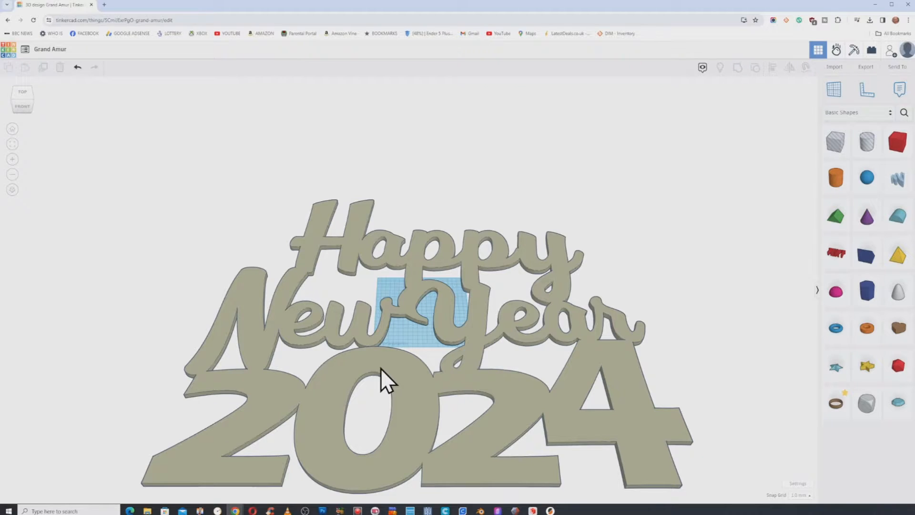
left_click_drag(380, 368, 621, 455)
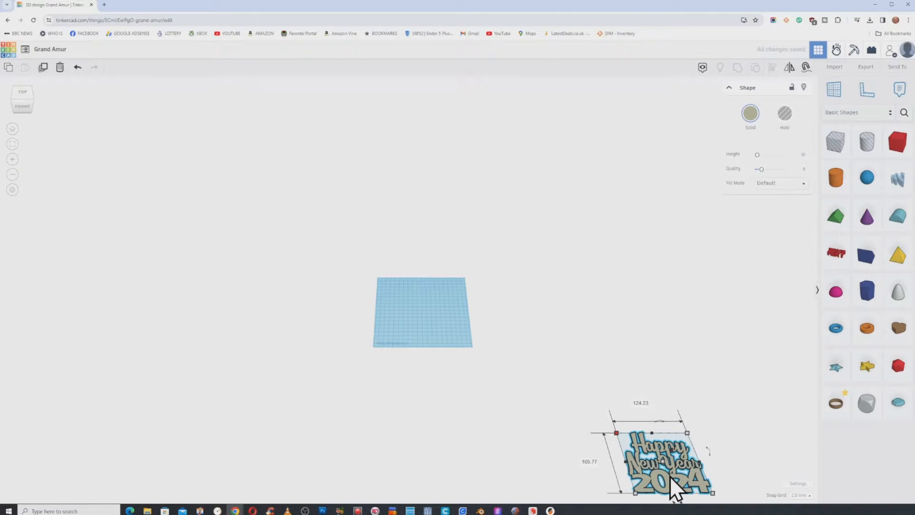
left_click_drag(670, 476, 412, 312)
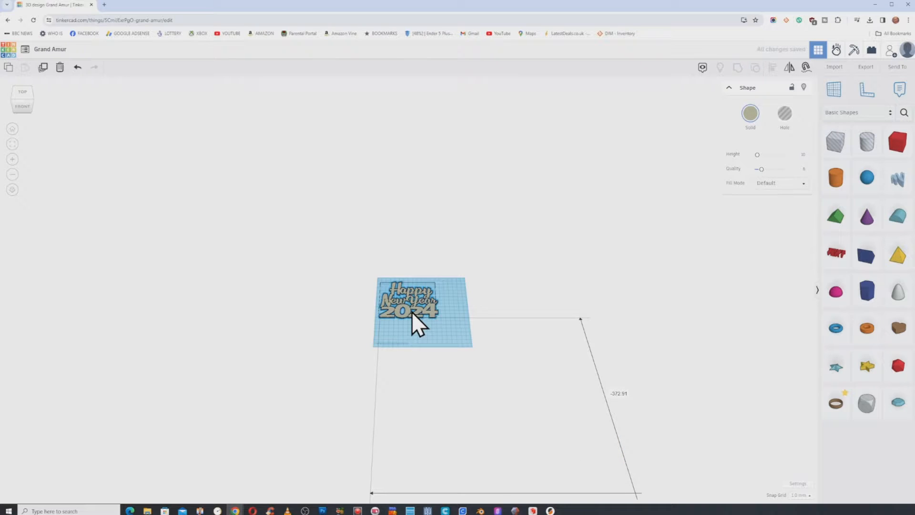
left_click_drag(412, 312, 422, 312)
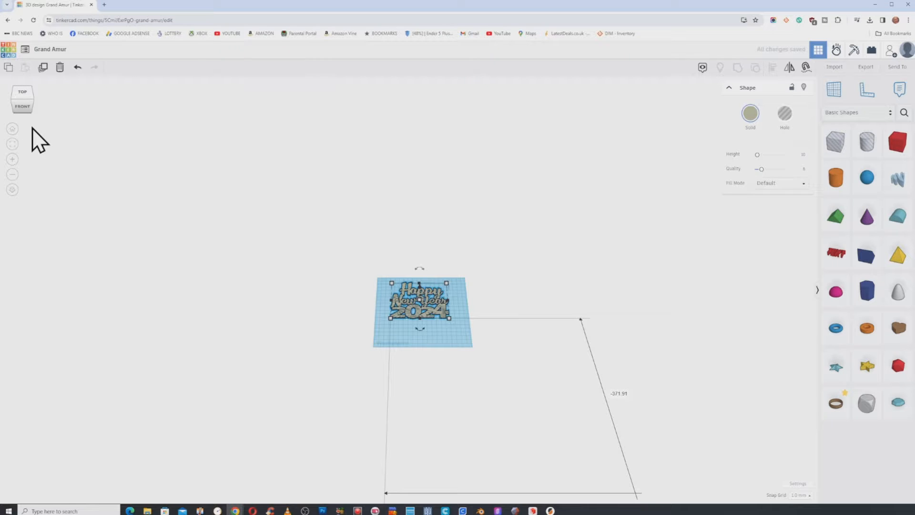
left_click(13, 134)
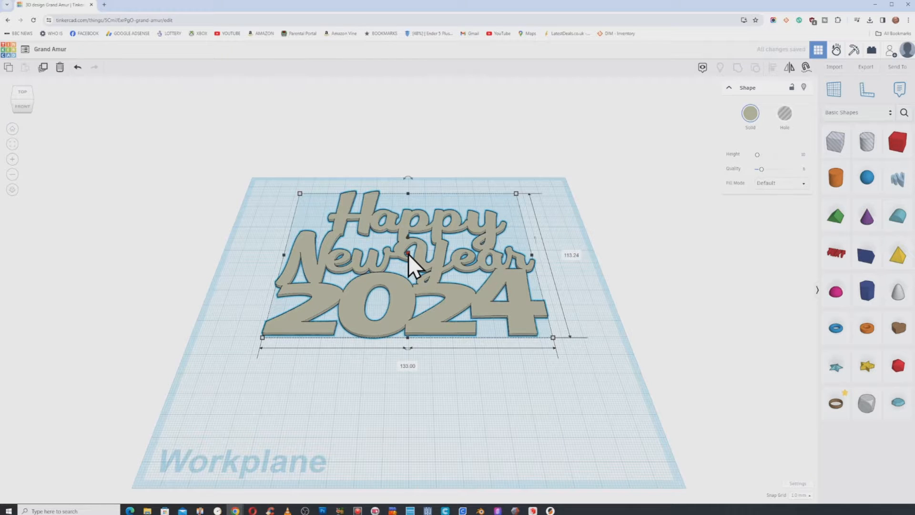
Open the height dimension of the Happy New Year 2024 lettering for editing, and clear the selection.
left_click_drag(408, 254, 442, 256)
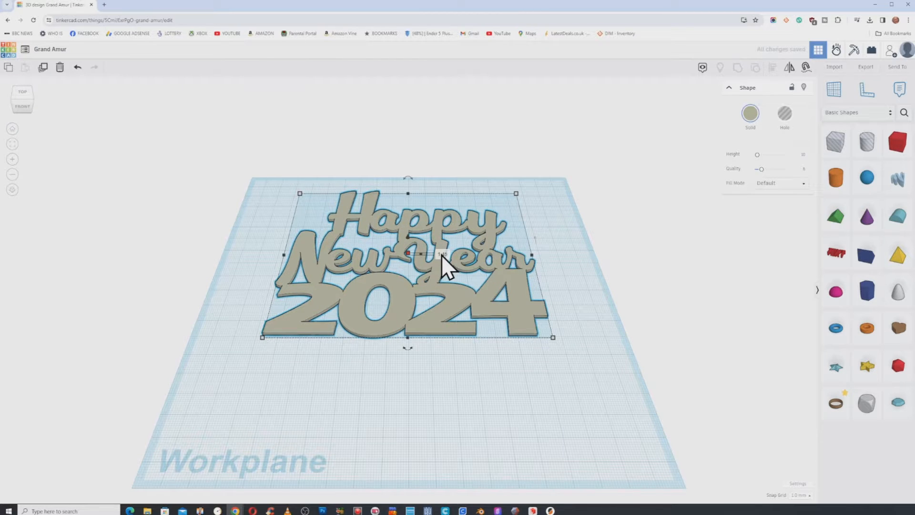
left_click(443, 254)
left_click(123, 110)
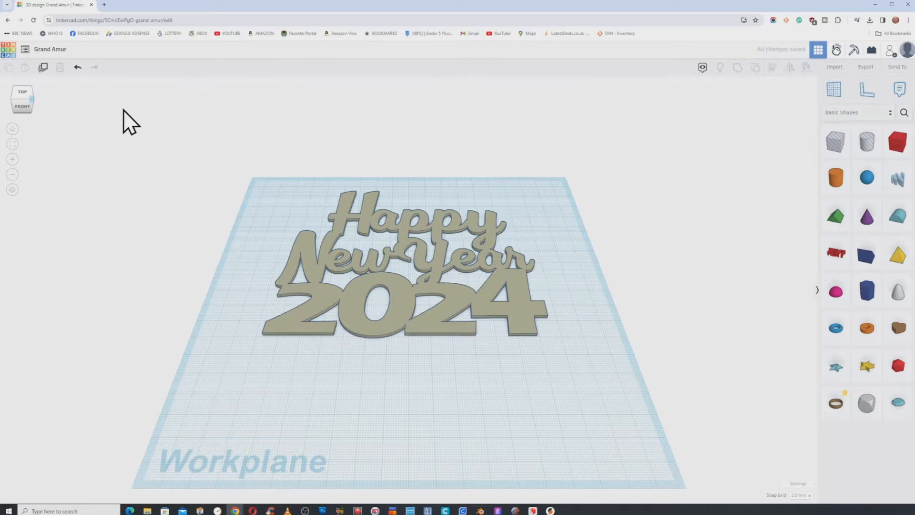
In top view, place a solid box below the first 2 and size it as a 2 mm wide, 42 mm long stake.
left_click(22, 95)
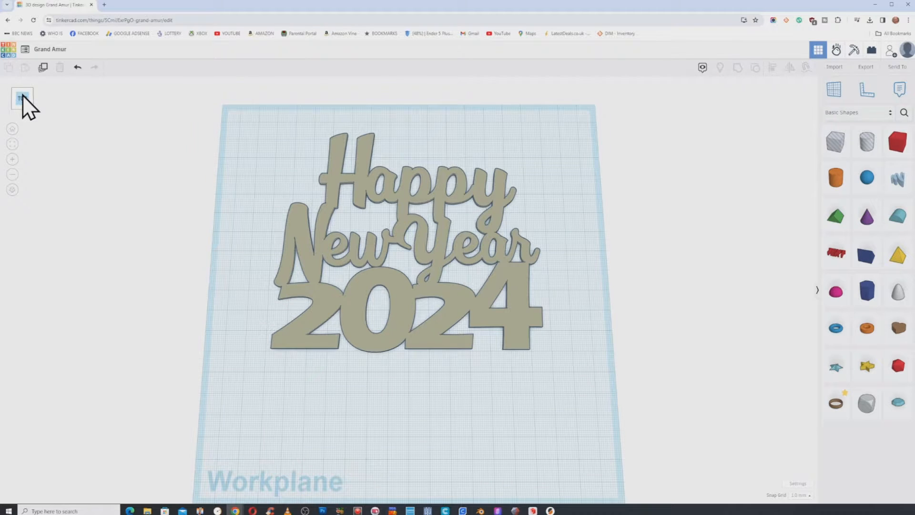
left_click_drag(902, 141, 337, 395)
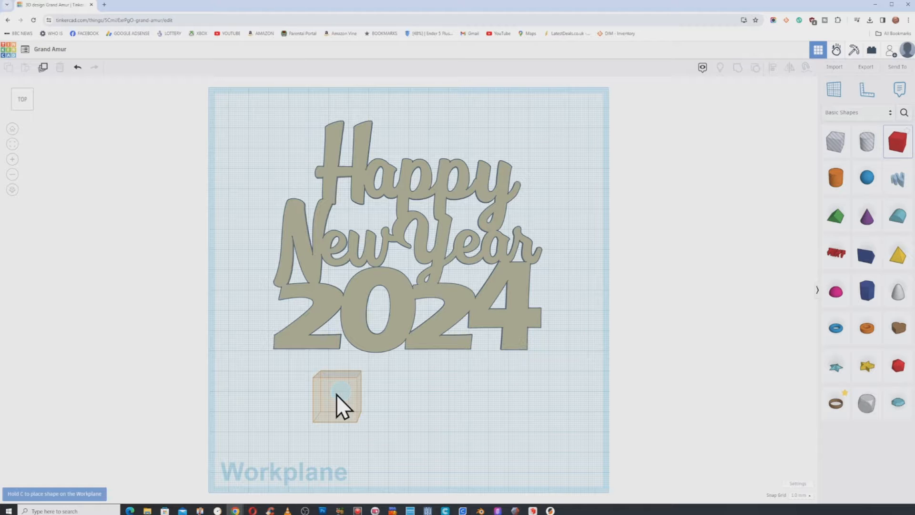
left_click(288, 416)
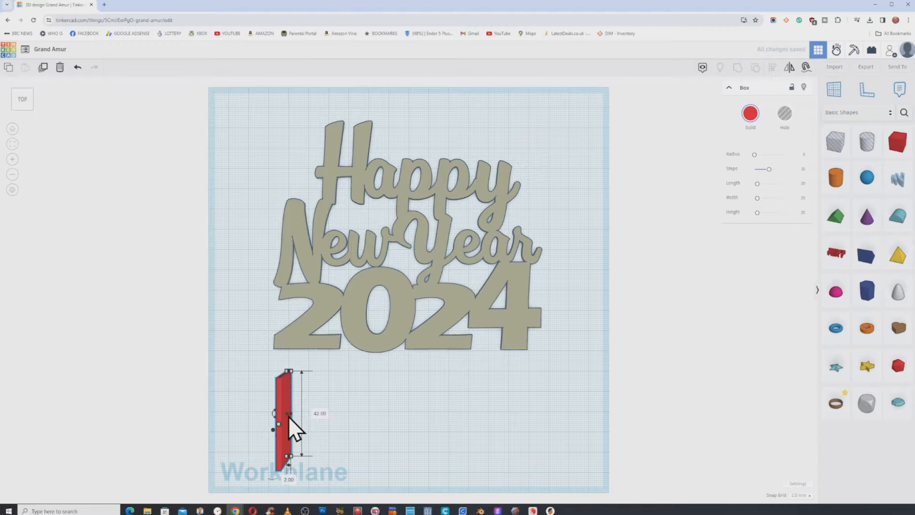
key("Escape")
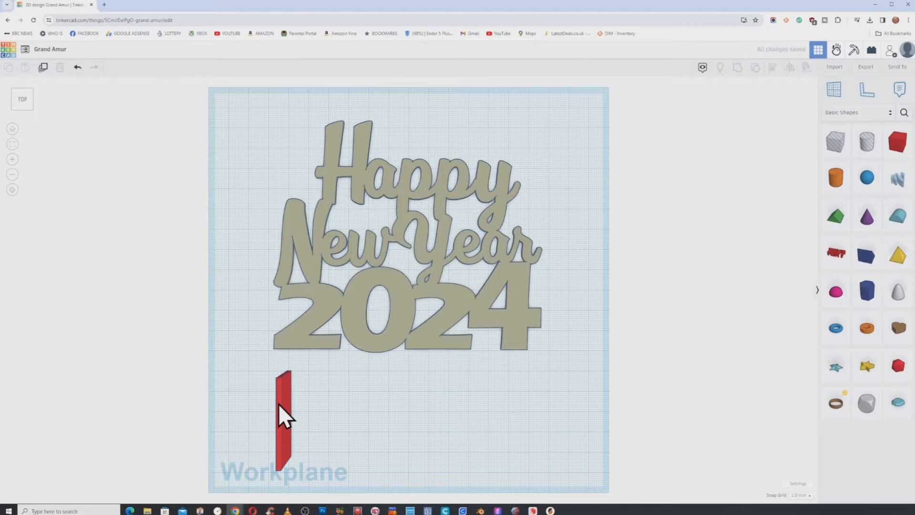
Move the red stake up to overlap the base of the first 2 in 2024 and set its height to 1 mm.
left_click_drag(280, 405, 295, 353)
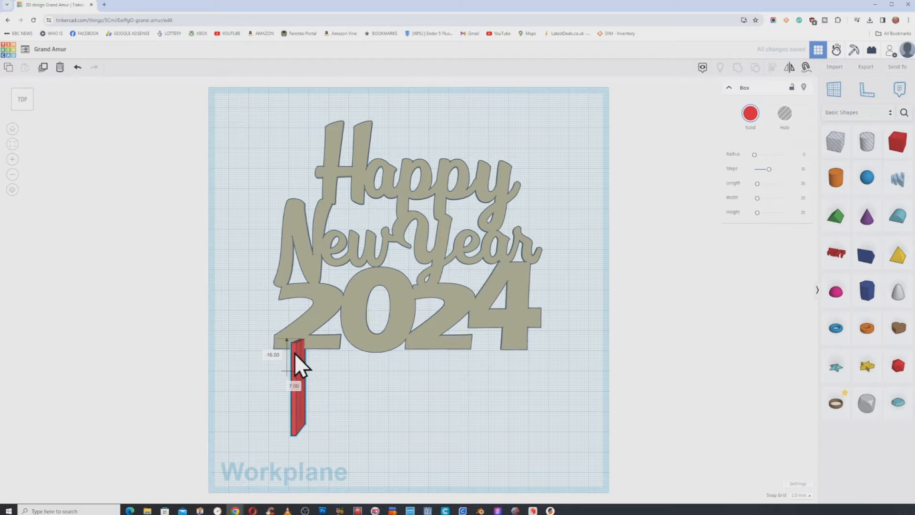
left_click_drag(294, 354, 295, 342)
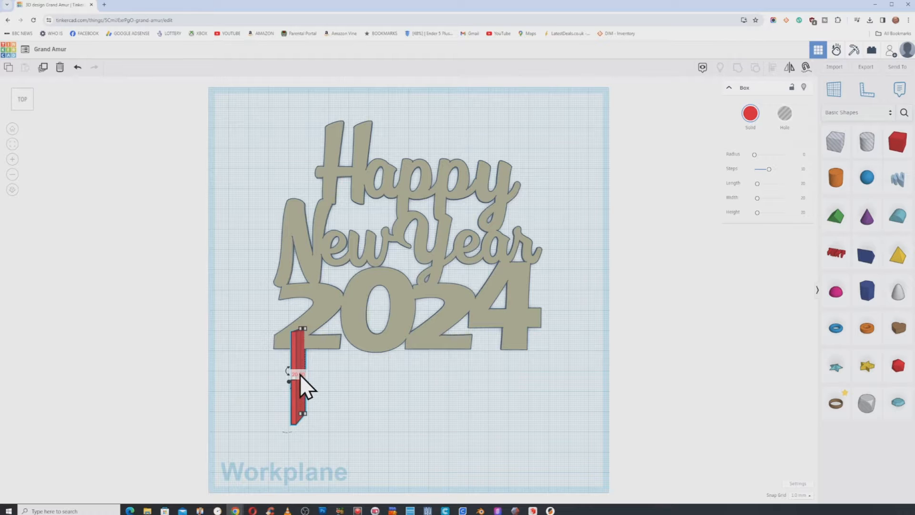
type("1")
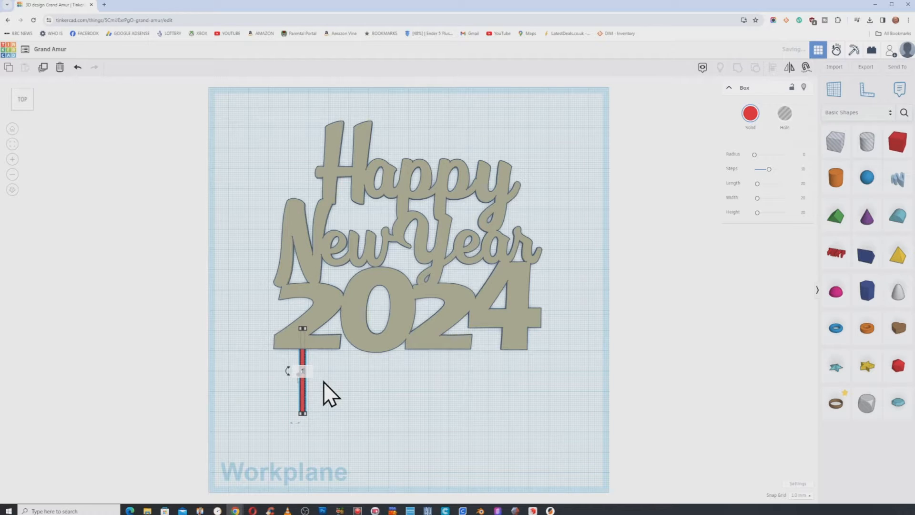
left_click(352, 382)
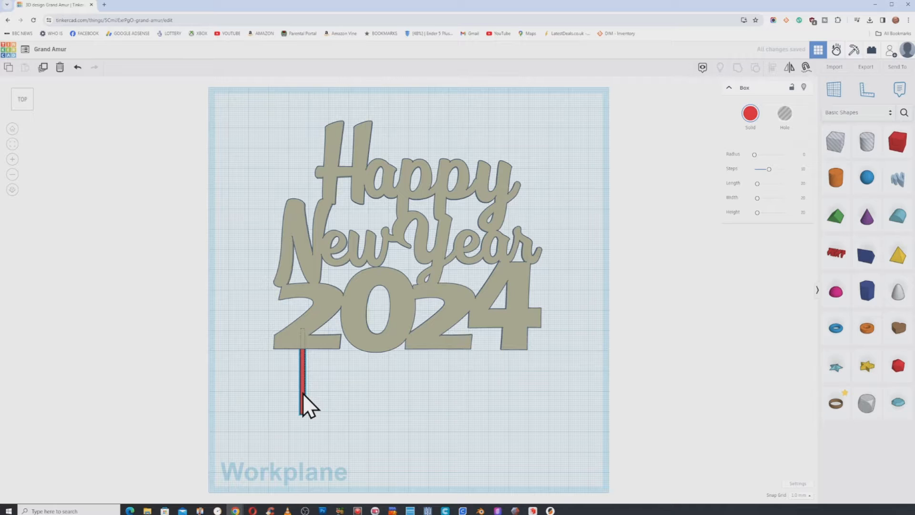
Duplicate the red stake and place the copy at the same level, overlapping the base of the 4.
key("ctrl+v")
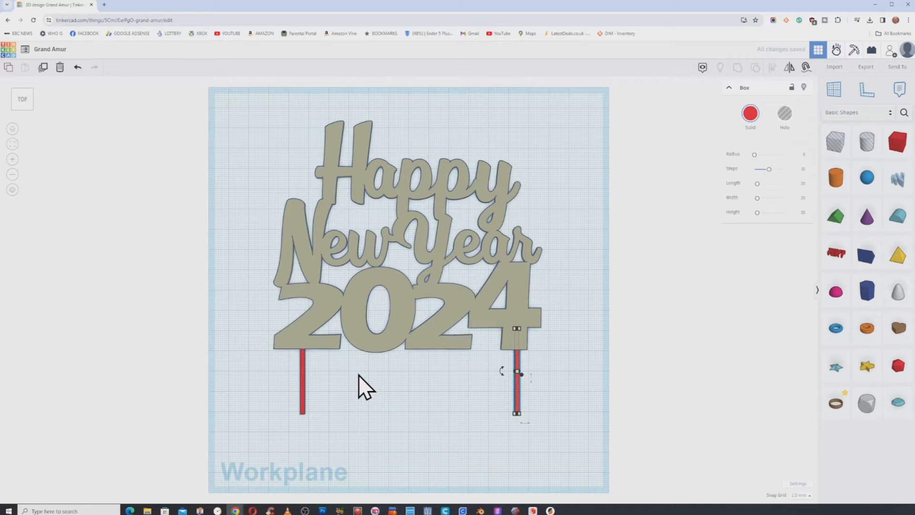
left_click(359, 375)
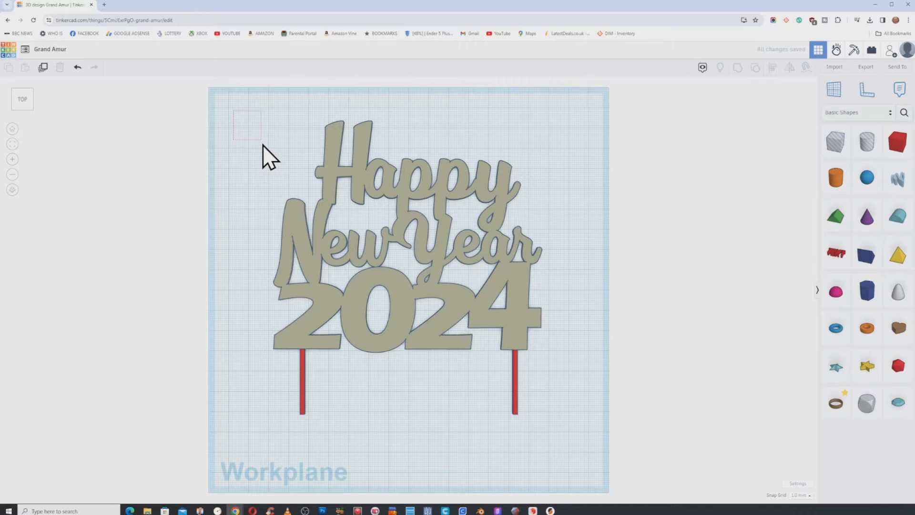
Group the Happy New Year 2024 lettering and both stakes into one shape, and export the whole design as an STL file.
key("ctrl+a")
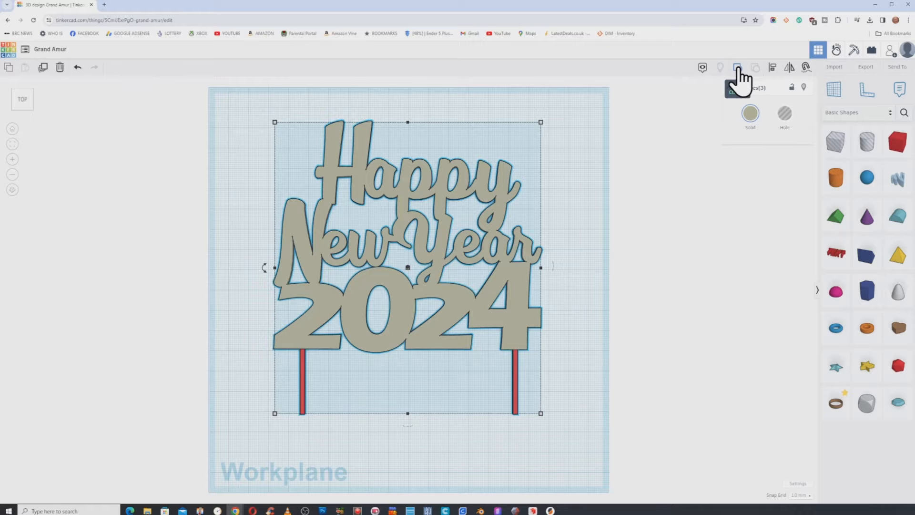
left_click(737, 68)
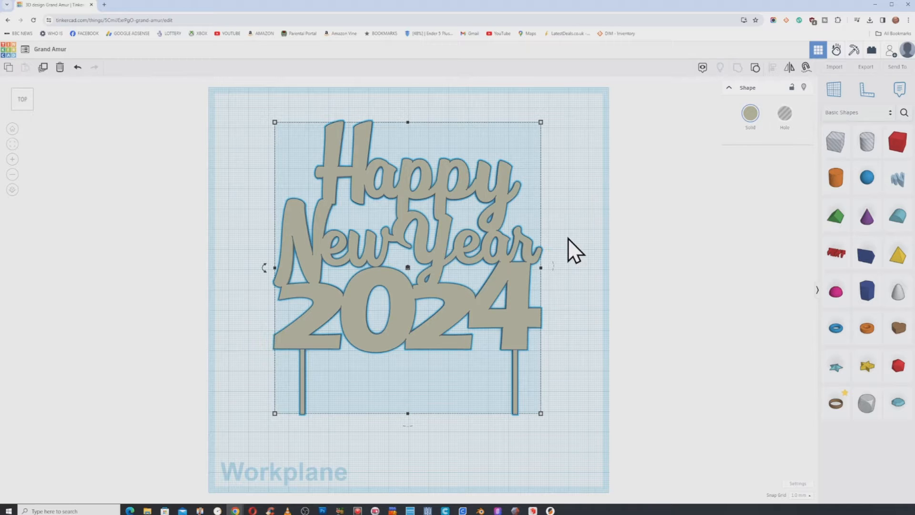
left_click(568, 238)
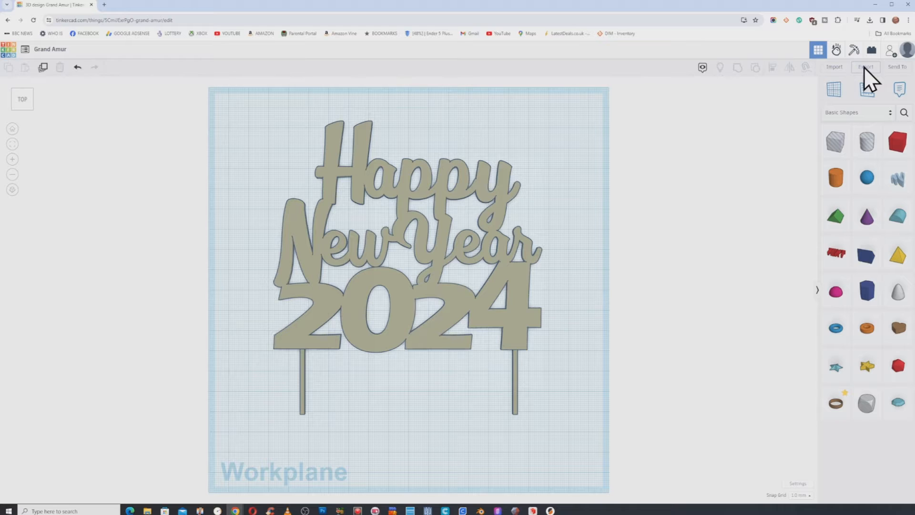
left_click(865, 66)
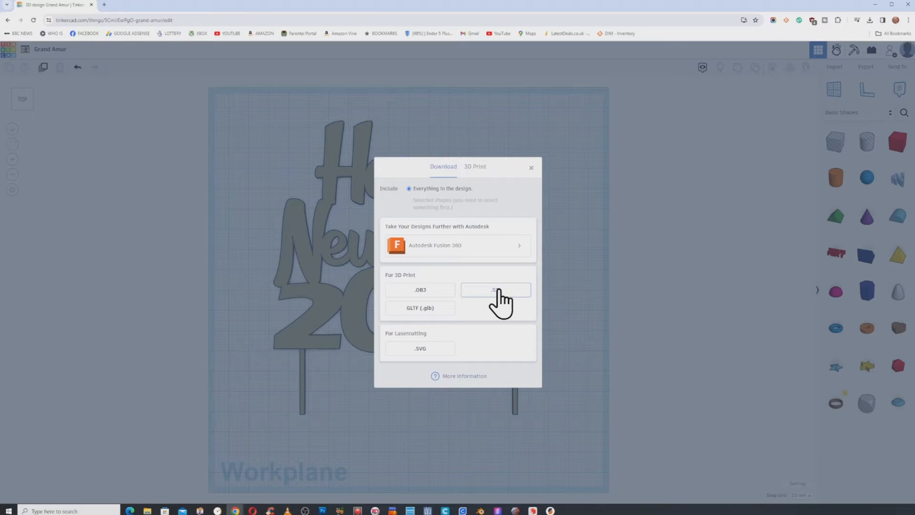
left_click(497, 290)
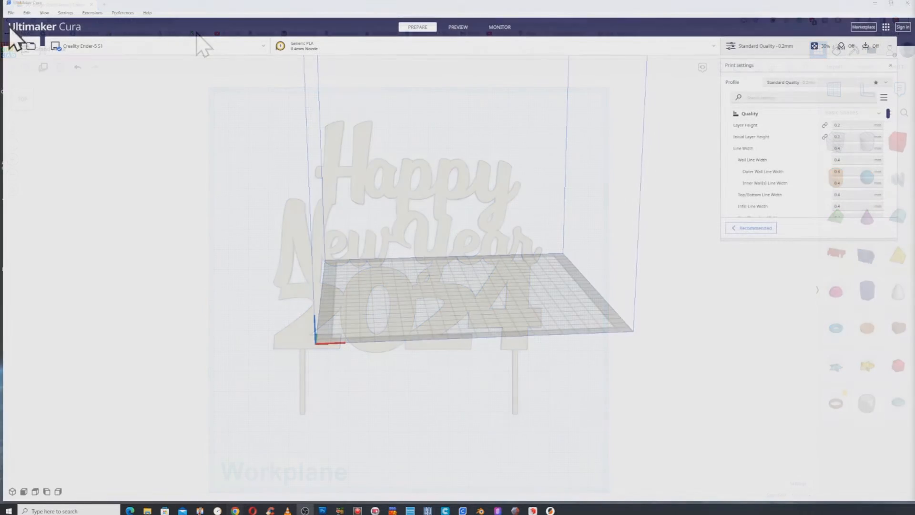
In UltiMaker Cura, open the NewYear2024 model from the Desktop and inspect it on the build plate in top and 3D views.
left_click(10, 13)
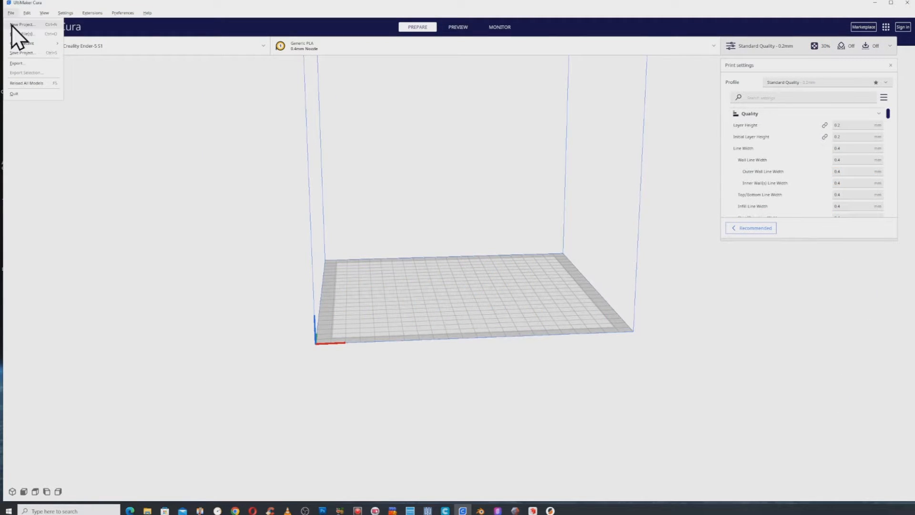
left_click(10, 34)
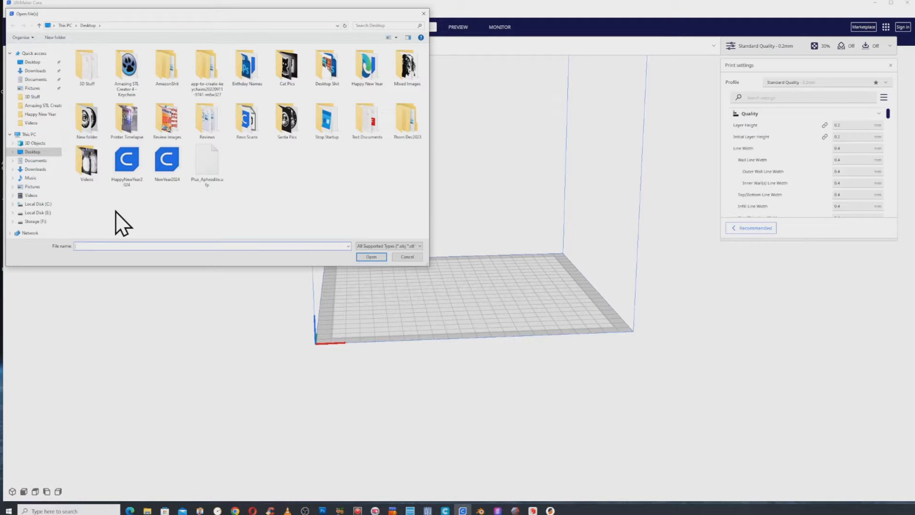
double_click(165, 166)
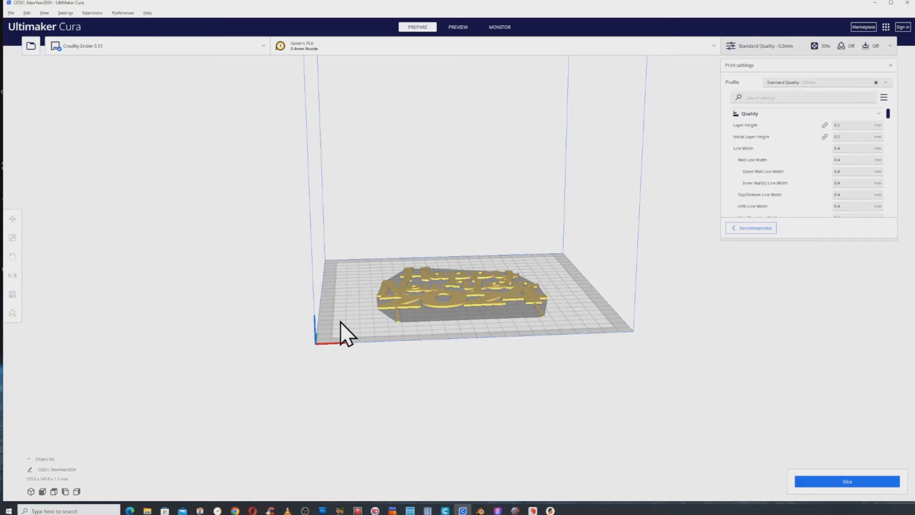
left_click(54, 491)
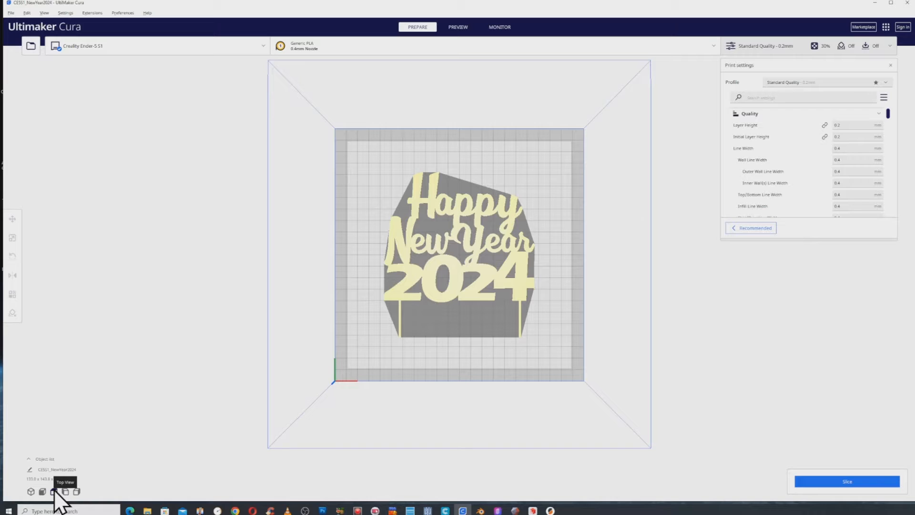
left_click(32, 492)
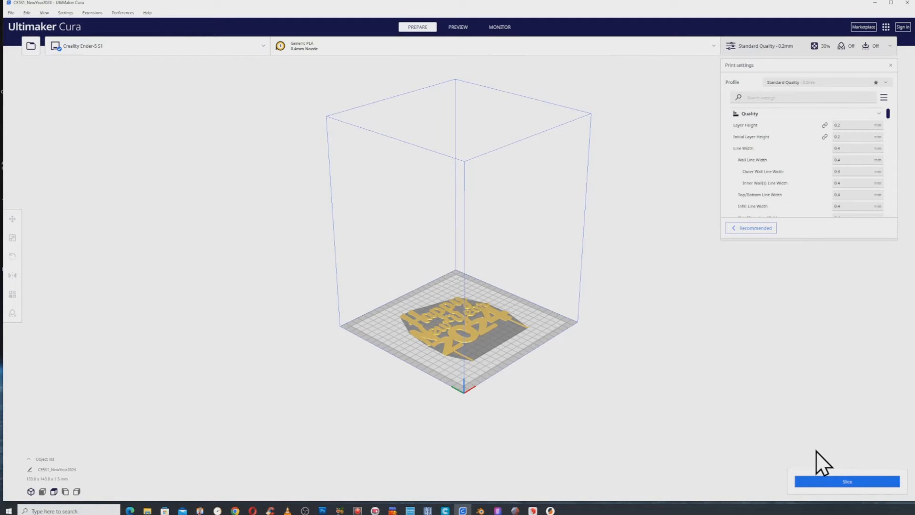
Slice the cake topper, check its layers in the preview down to the first and back up, and open the save options.
left_click(822, 480)
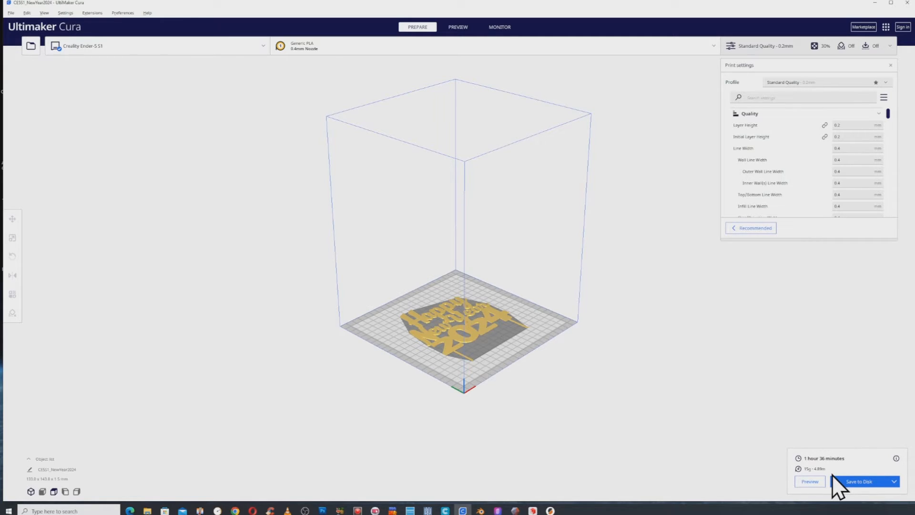
left_click(458, 28)
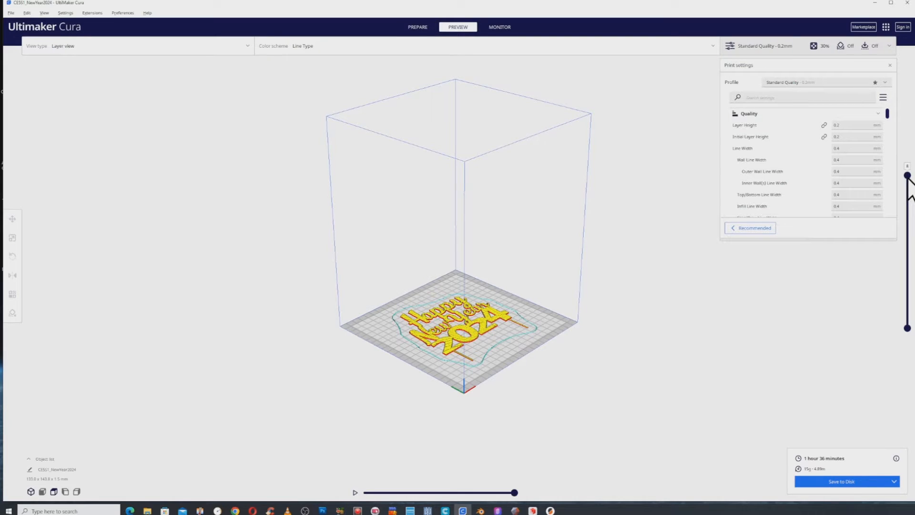
left_click_drag(907, 174, 906, 315)
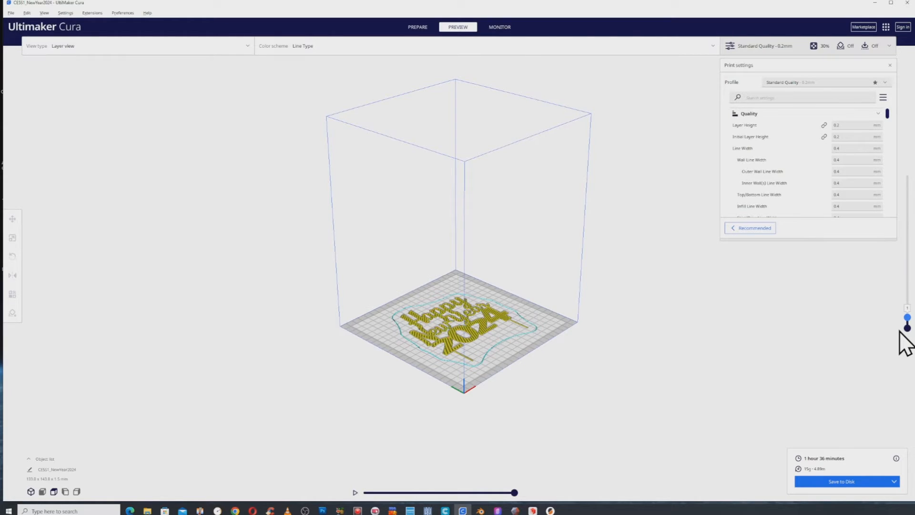
left_click_drag(907, 317, 907, 175)
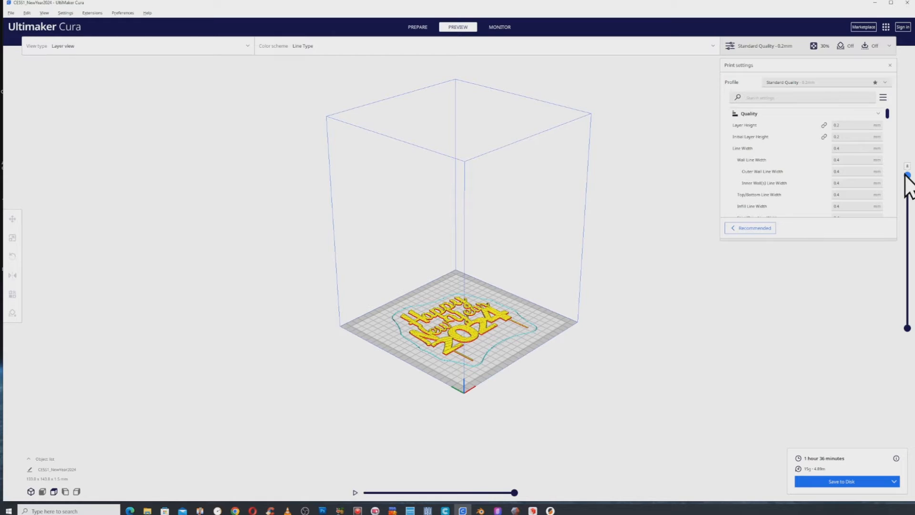
left_click(894, 481)
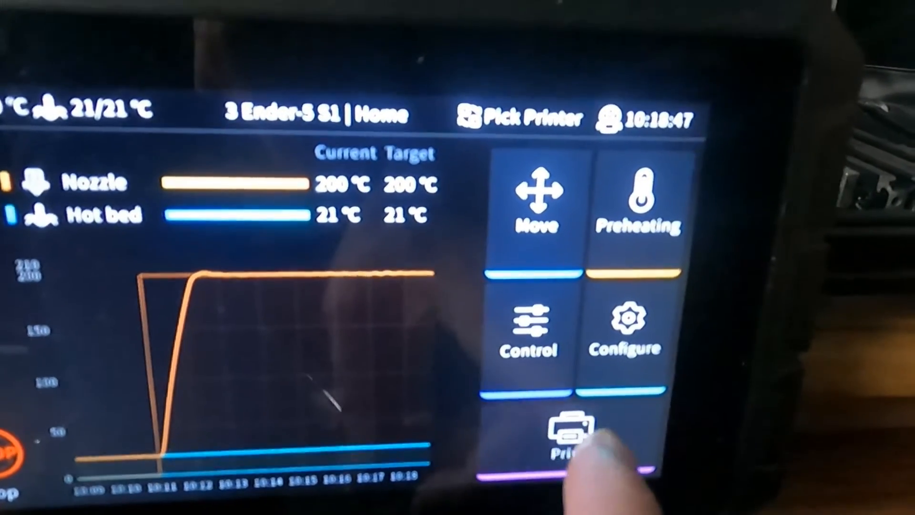
left_click(572, 437)
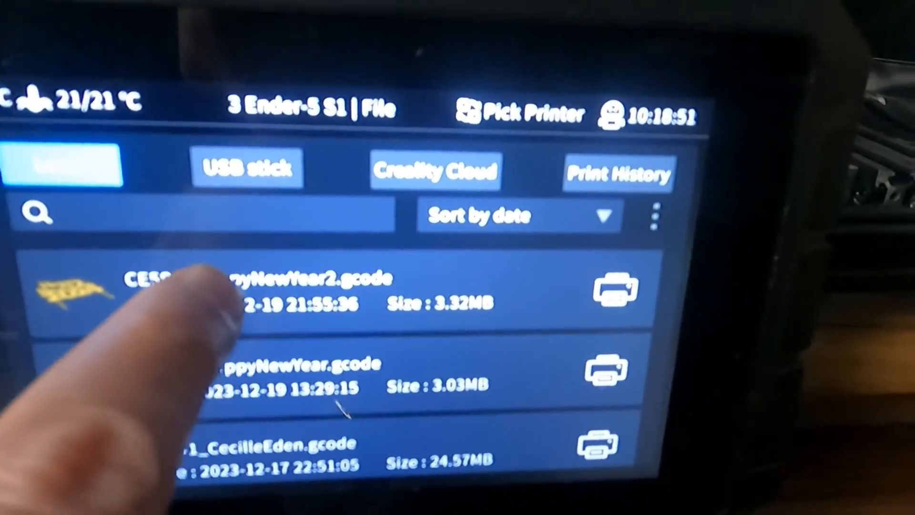
left_click(205, 291)
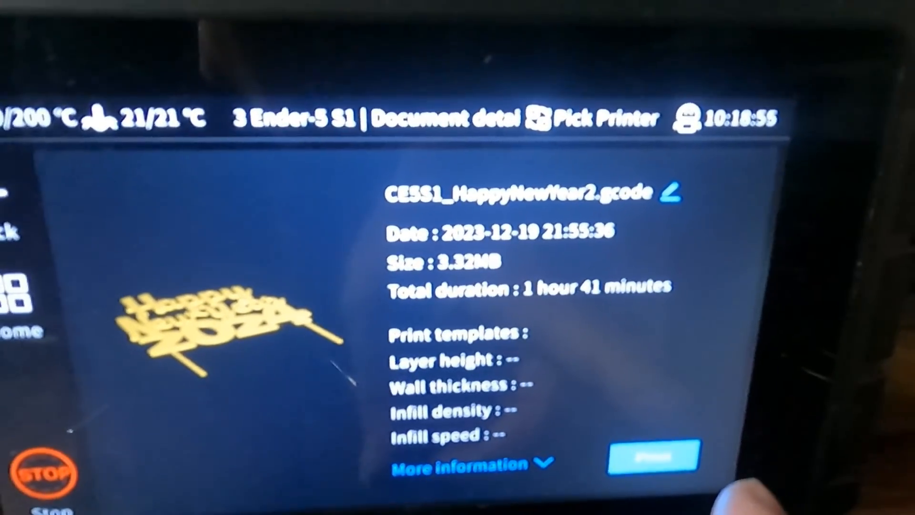
left_click(655, 457)
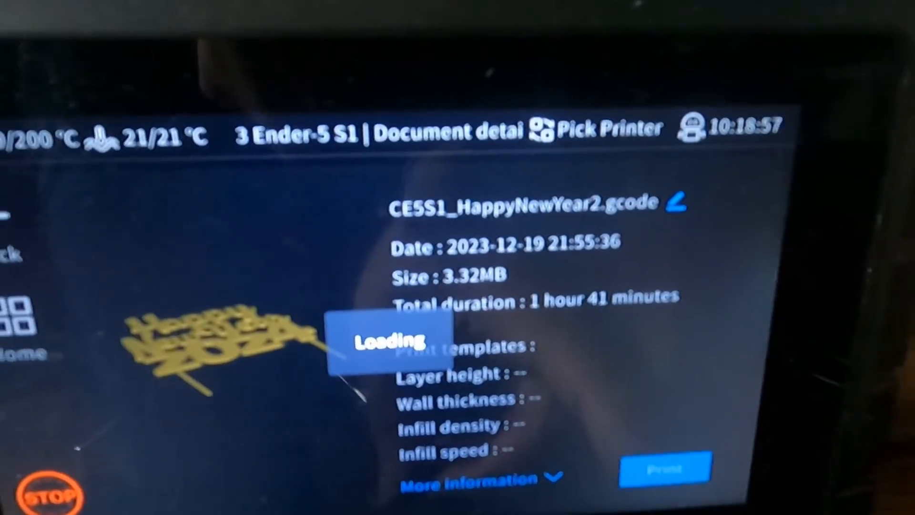